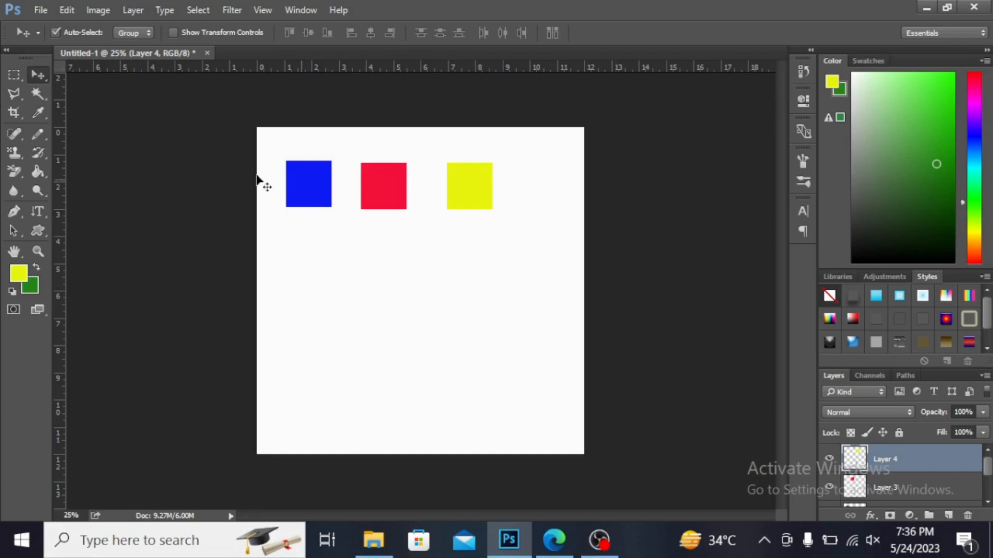
Step: With the Move Tool, move the blue square to the lower part of the canvas and the yellow square to the left
{"action": "right_click", "coordinate": [42, 75]}
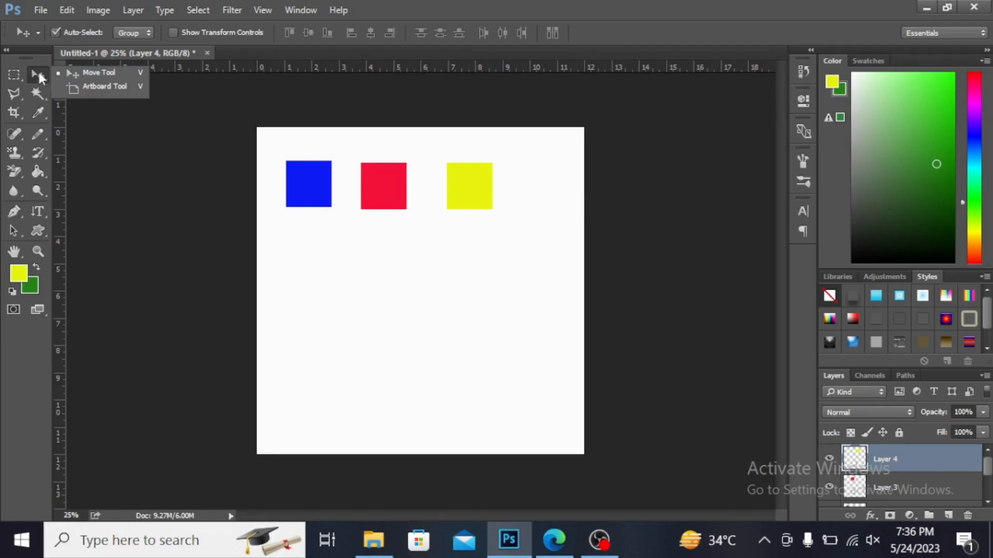
{"action": "left_click", "coordinate": [97, 75]}
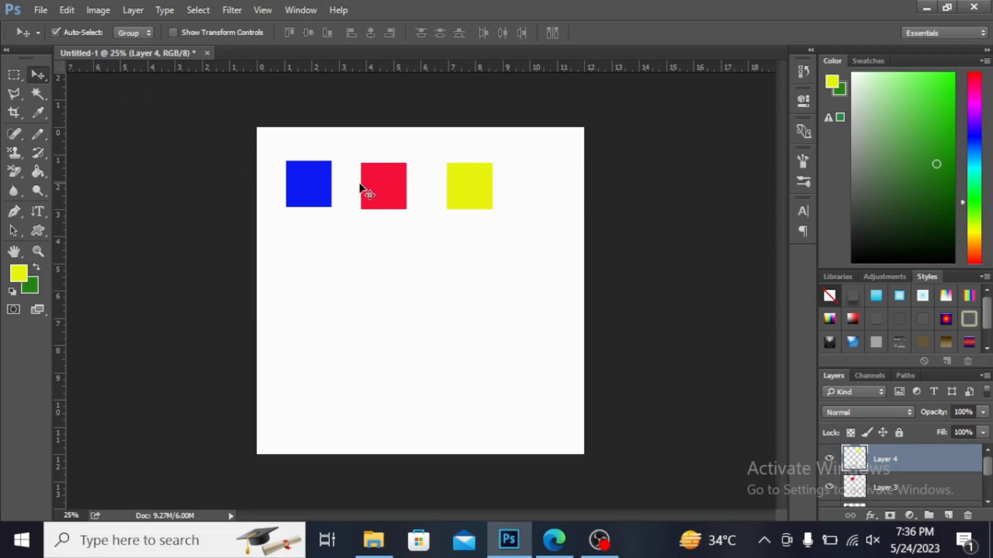
{"action": "left_click_drag", "start_coordinate": [314, 181], "coordinate": [376, 361]}
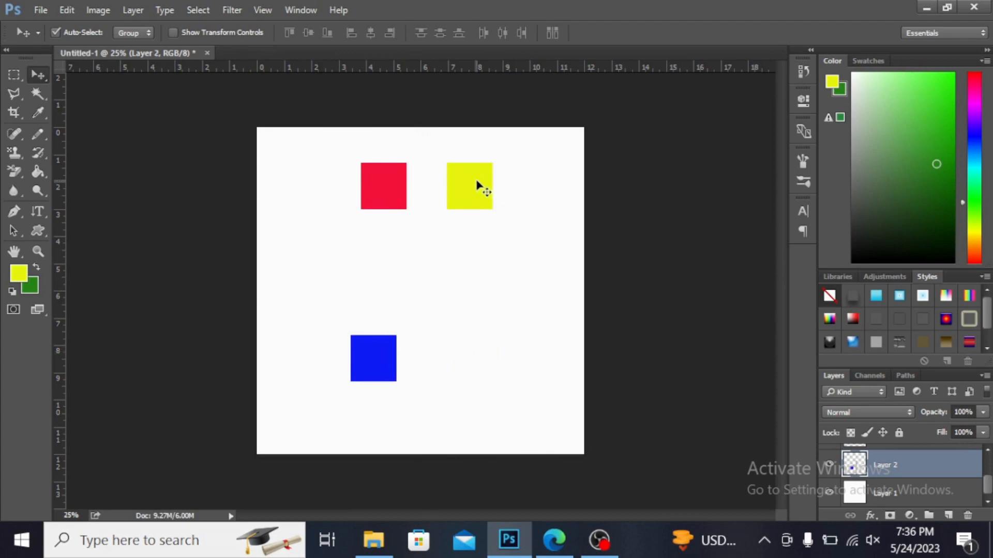
{"action": "left_click_drag", "start_coordinate": [476, 182], "coordinate": [321, 262]}
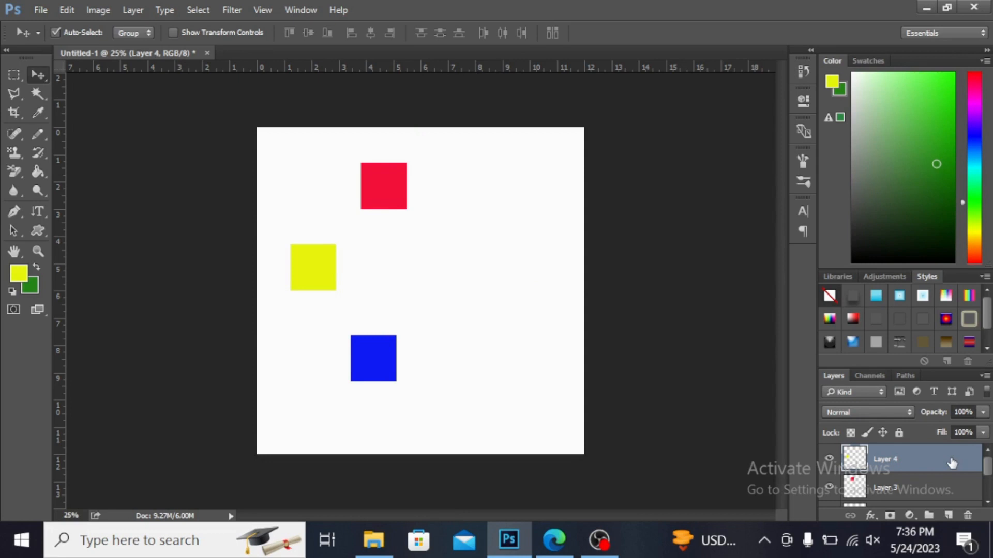
Step: Reorder Layer 4 to sit directly above Layer 1 and enable Show Transform Controls
{"action": "mouse_move", "coordinate": [952, 462]}
{"action": "left_mouse_down"}
{"action": "mouse_move", "coordinate": [950, 509]}
{"action": "mouse_move", "coordinate": [946, 472]}
{"action": "left_mouse_up"}
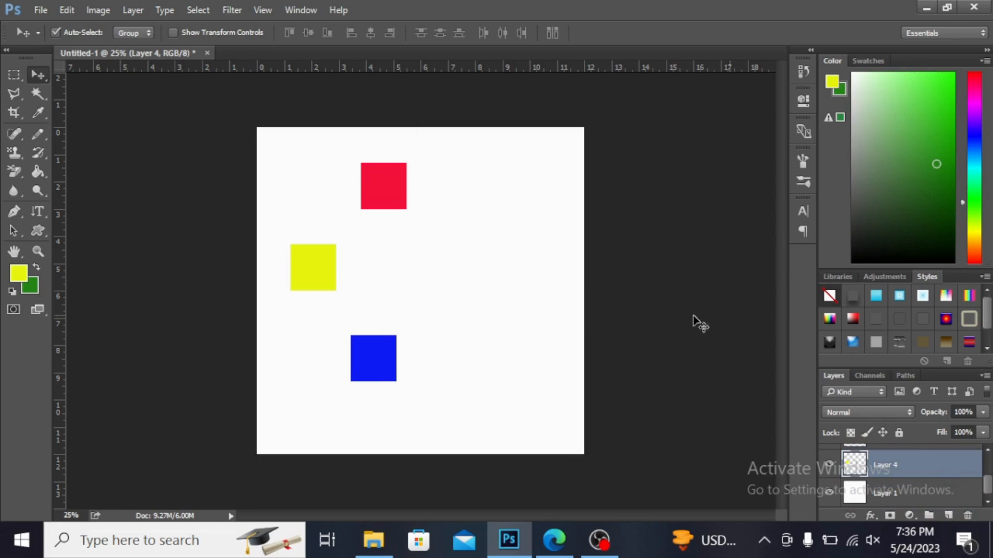
{"action": "left_click", "coordinate": [173, 33]}
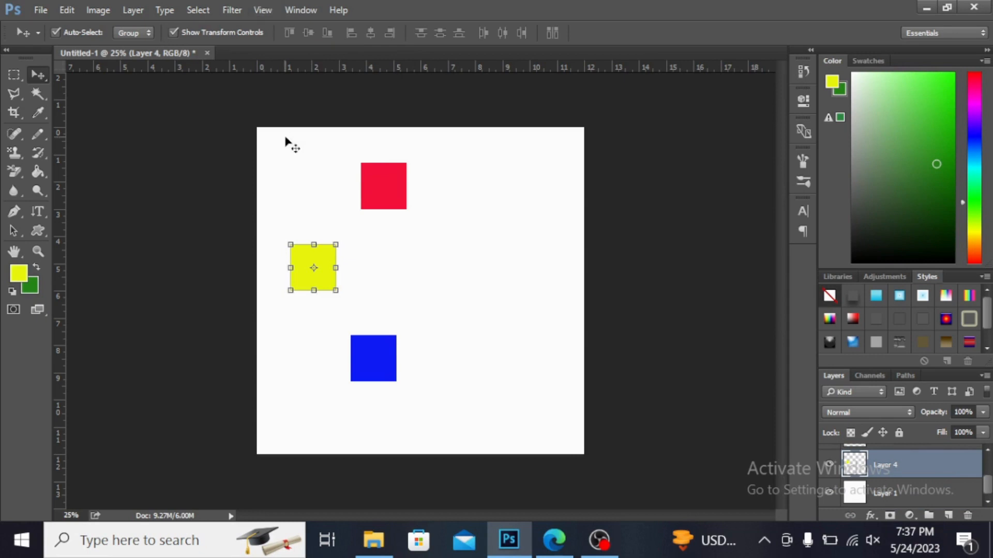
{"action": "left_click", "coordinate": [290, 159]}
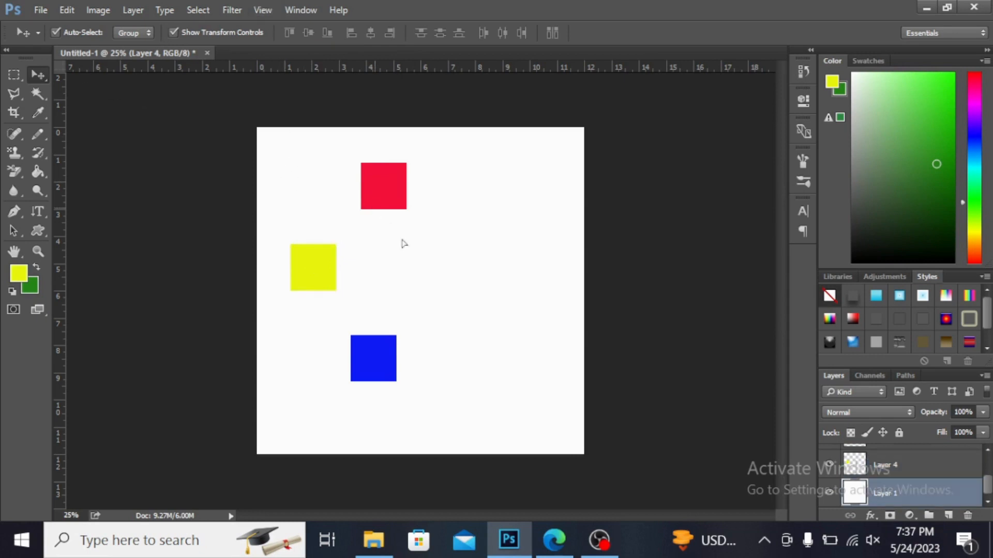
{"action": "left_click_drag", "start_coordinate": [433, 320], "coordinate": [452, 377]}
{"action": "key", "text": "ctrl+z"}
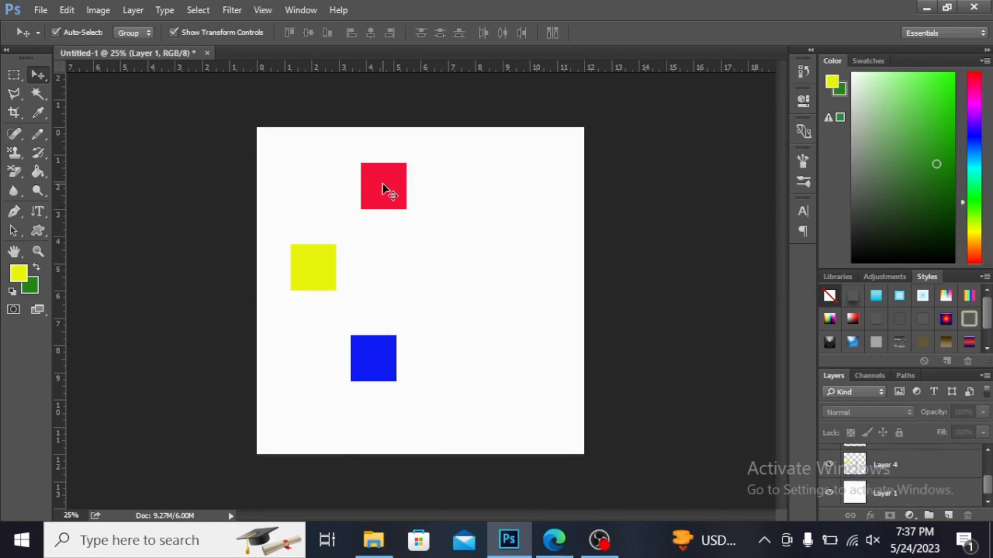
Step: Move the red square to the left and align Layers 3, 2 and 4 by top edges, vertical centers and left edges
{"action": "left_click_drag", "start_coordinate": [382, 187], "coordinate": [340, 179]}
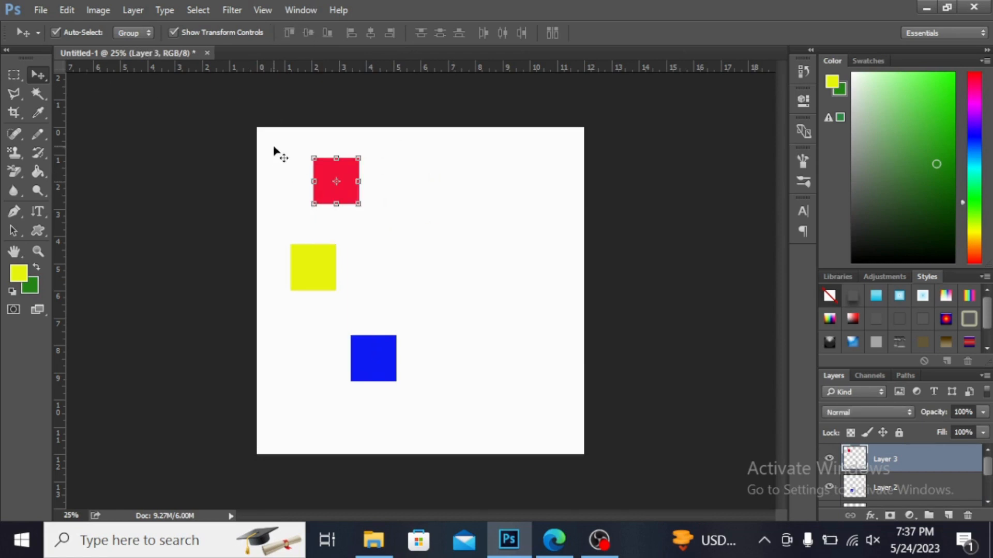
{"action": "key", "text": "ctrl"}
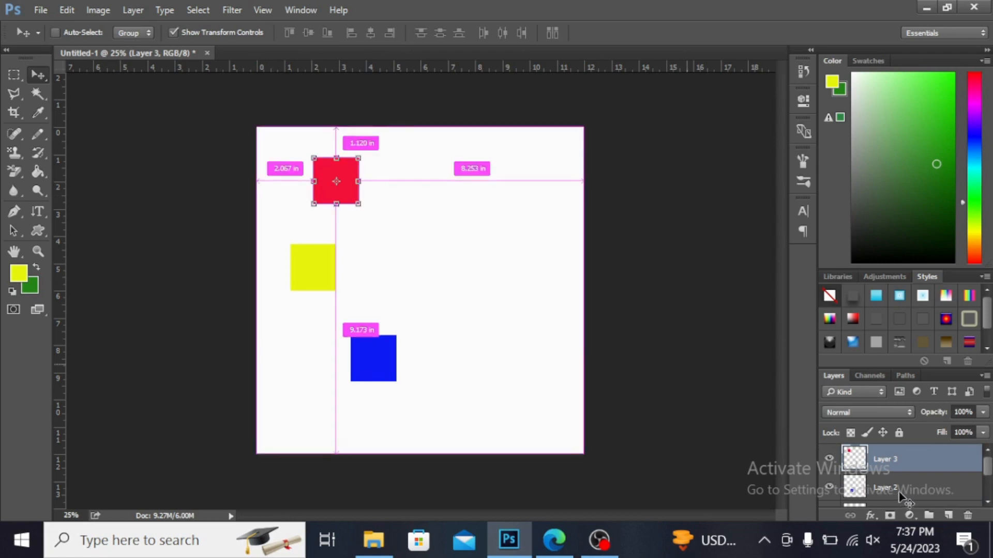
{"action": "left_click", "coordinate": [906, 485], "text": "ctrl"}
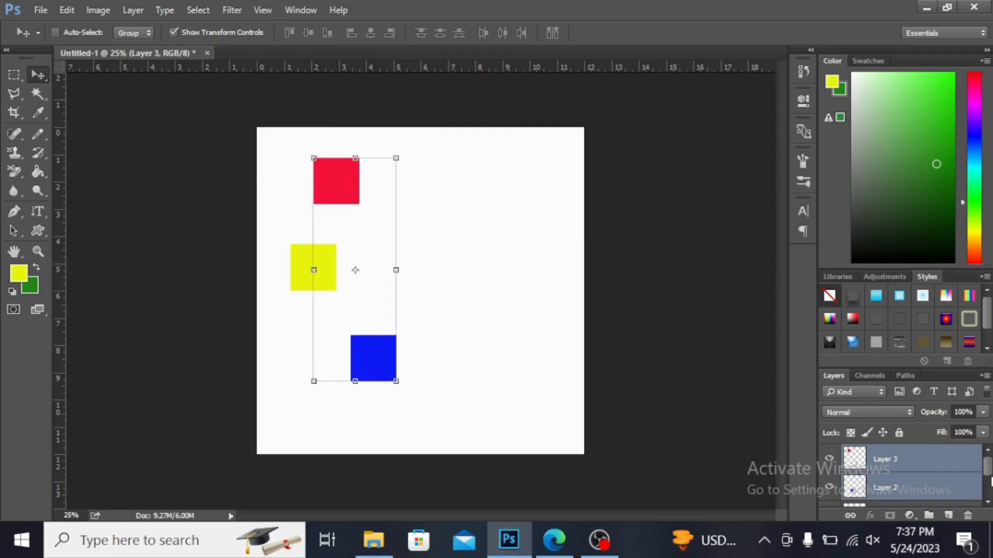
{"action": "left_click_drag", "start_coordinate": [990, 475], "coordinate": [990, 486]}
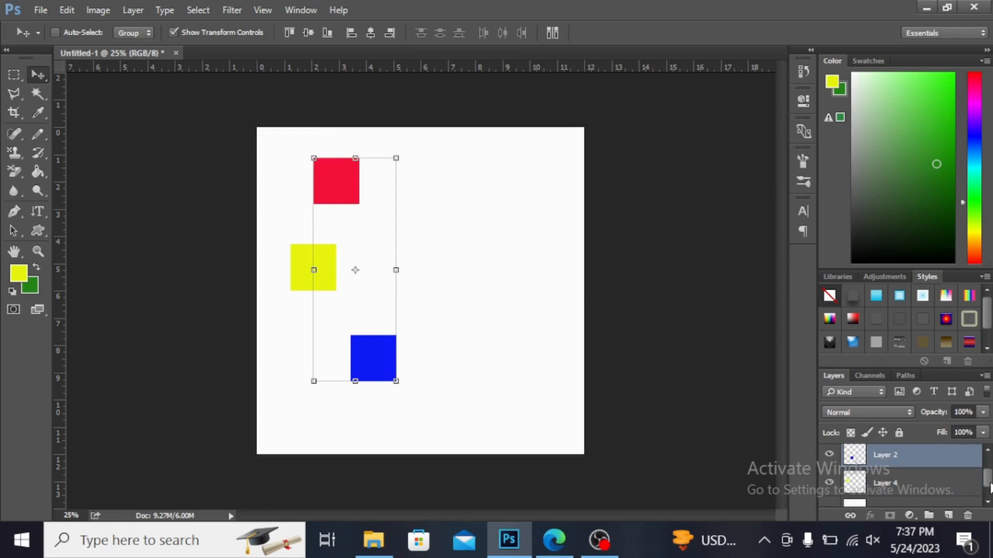
{"action": "left_click", "coordinate": [927, 481], "text": "ctrl"}
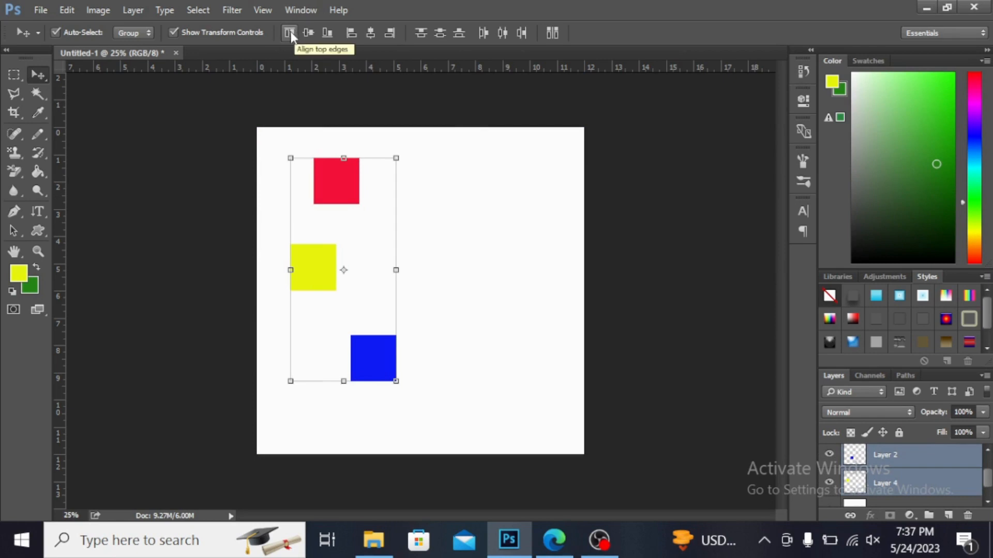
{"action": "left_click", "coordinate": [290, 33]}
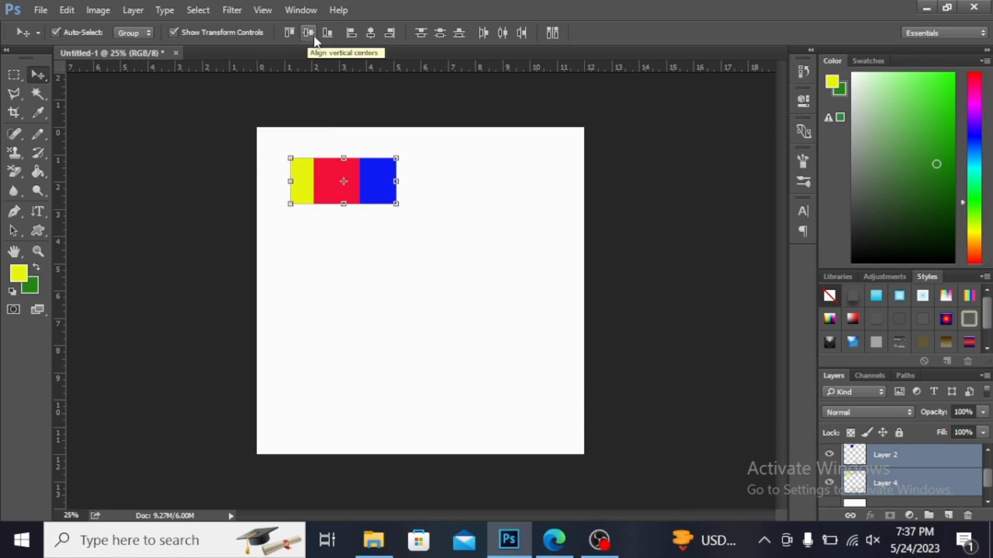
{"action": "left_click", "coordinate": [311, 37]}
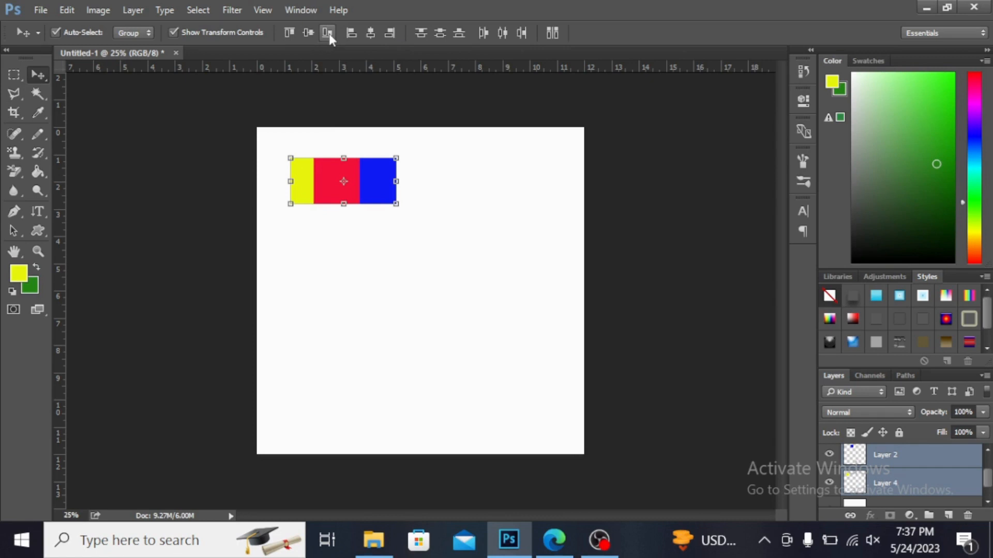
{"action": "left_click", "coordinate": [352, 33]}
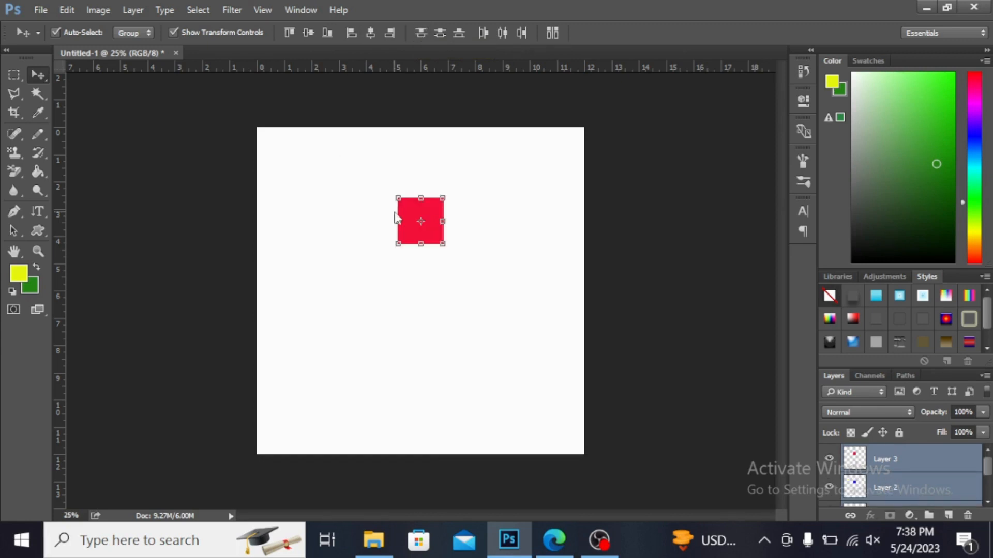
Step: Isolate the selected square layers and spread the stacked squares apart, with red to the upper right and blue to the left of yellow
{"action": "right_click", "coordinate": [397, 216]}
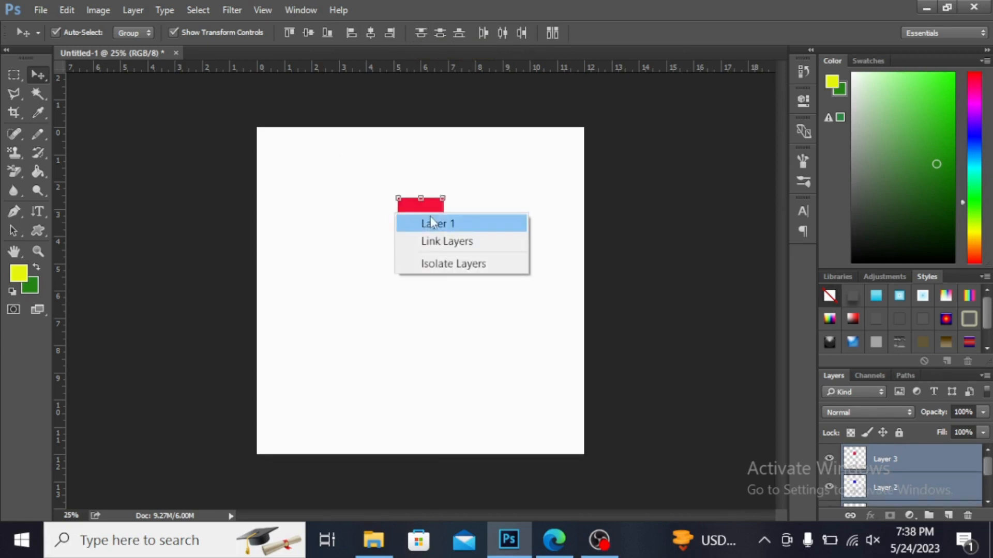
{"action": "left_click", "coordinate": [441, 265]}
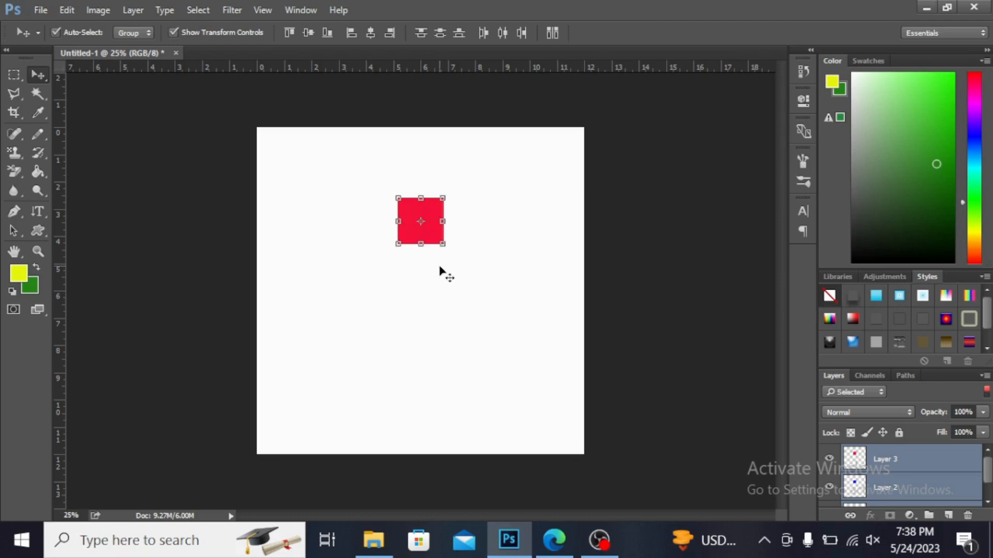
{"action": "left_click_drag", "start_coordinate": [426, 210], "coordinate": [501, 203]}
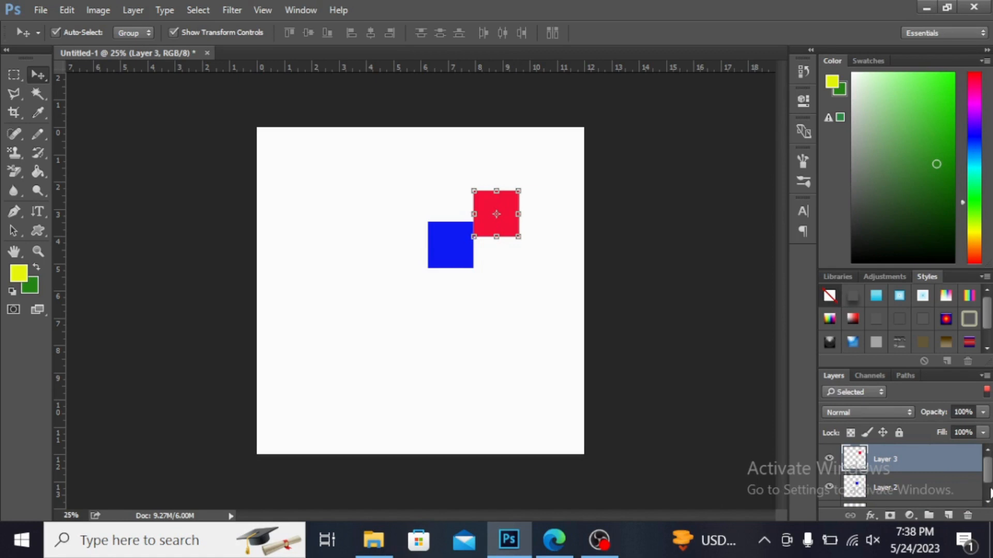
{"action": "scroll", "coordinate": [954, 468], "scroll_direction": "down", "scroll_amount": 1}
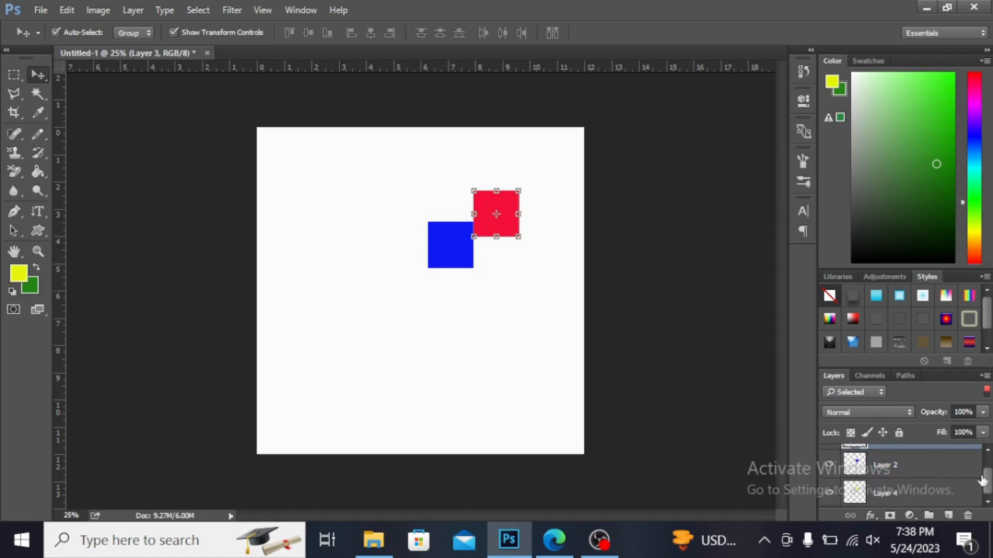
{"action": "left_click", "coordinate": [976, 478]}
{"action": "left_click", "coordinate": [987, 450]}
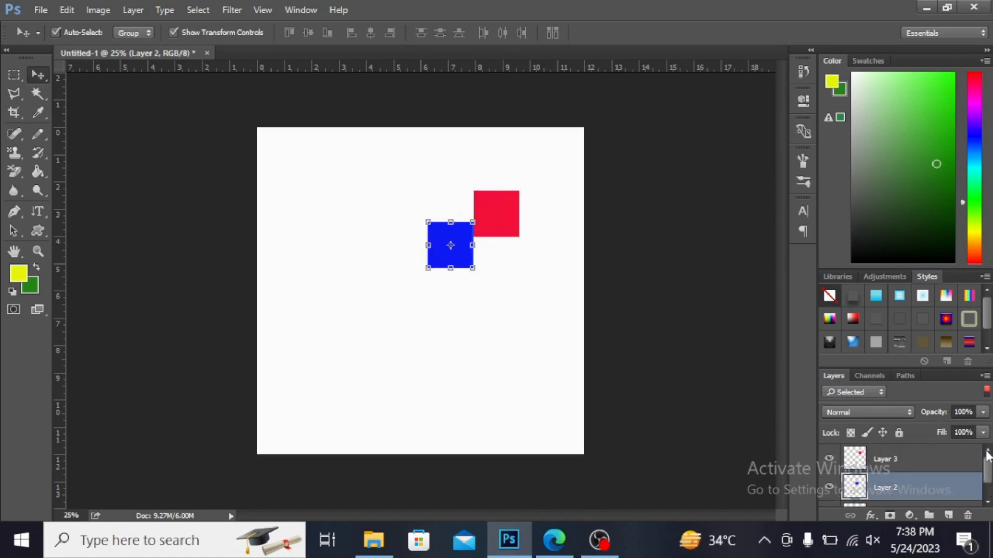
{"action": "scroll", "coordinate": [988, 476], "scroll_direction": "down", "scroll_amount": 2}
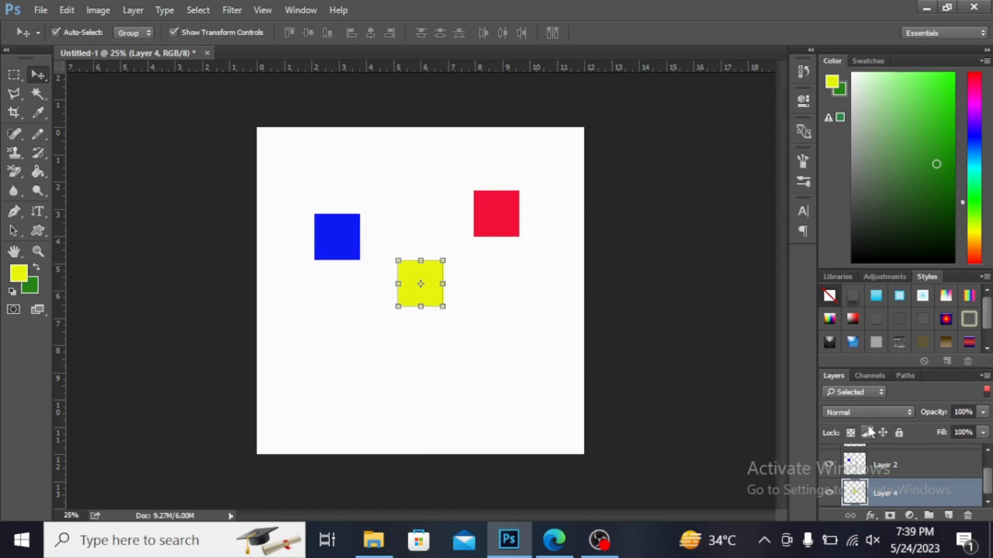
Step: Group the blue, red and yellow square layers and move the group slightly left and down
{"action": "key", "text": "ctrl"}
{"action": "left_click", "coordinate": [931, 477], "text": "ctrl"}
{"action": "left_click_drag", "start_coordinate": [986, 486], "coordinate": [988, 472]}
{"action": "left_click", "coordinate": [914, 468], "text": "ctrl"}
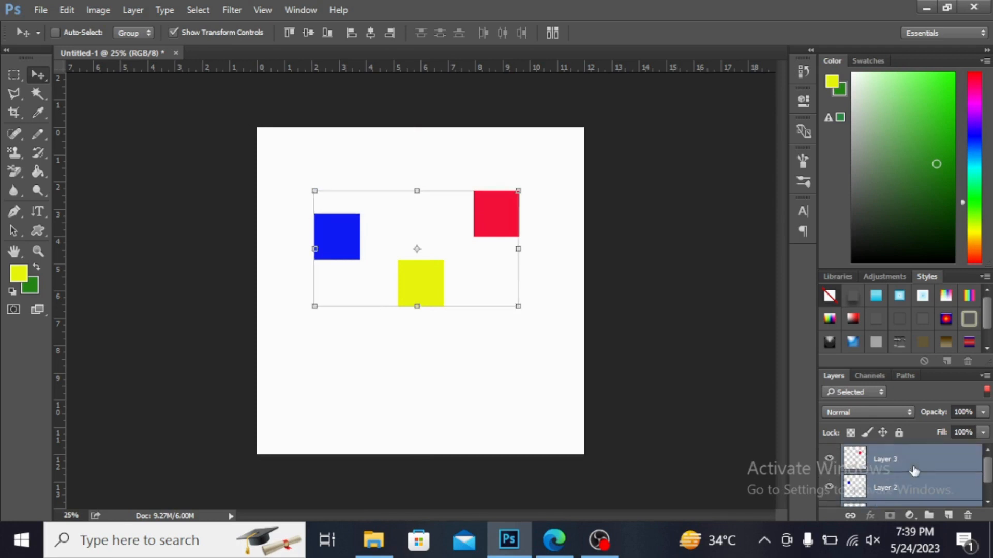
{"action": "key", "text": "ctrl"}
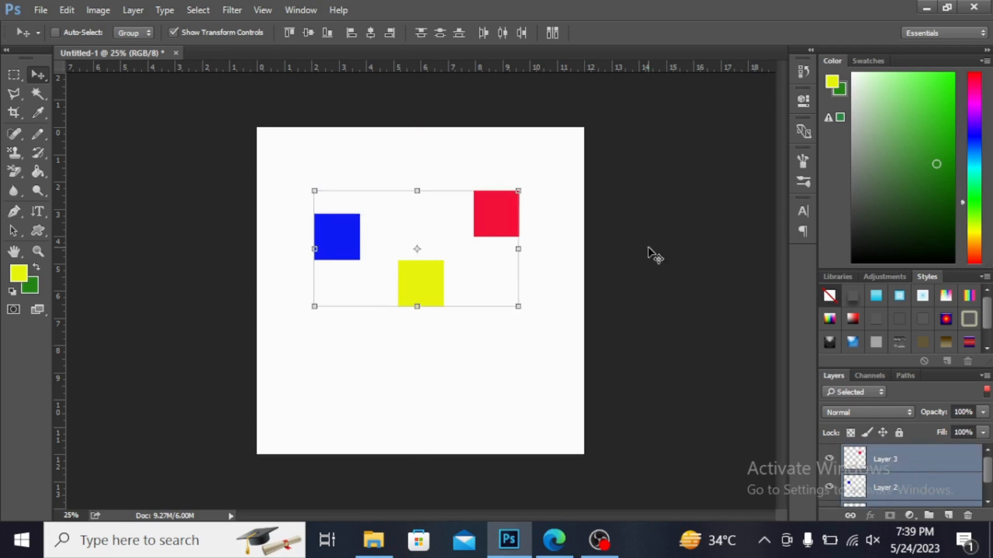
{"action": "key", "text": "ctrl+g"}
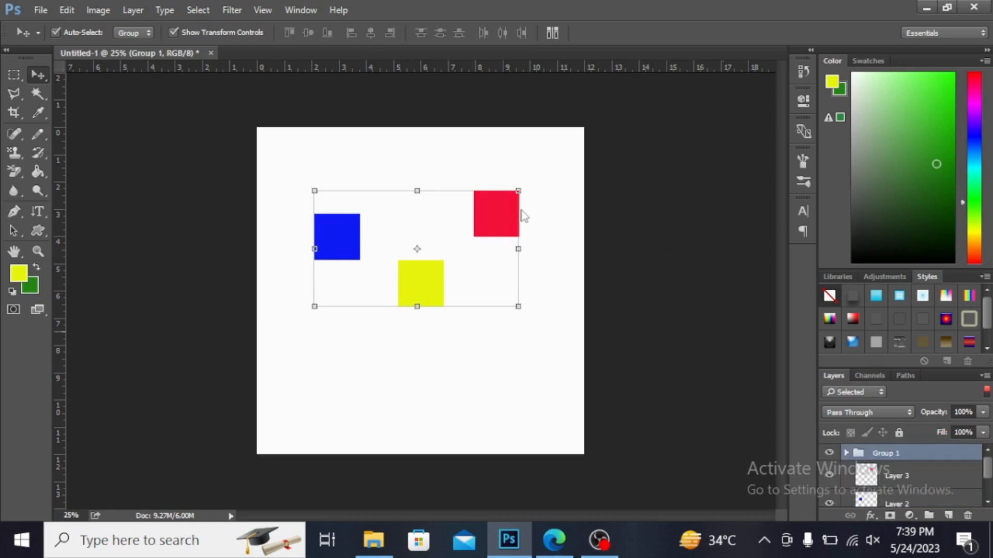
{"action": "left_click_drag", "start_coordinate": [498, 214], "coordinate": [435, 229]}
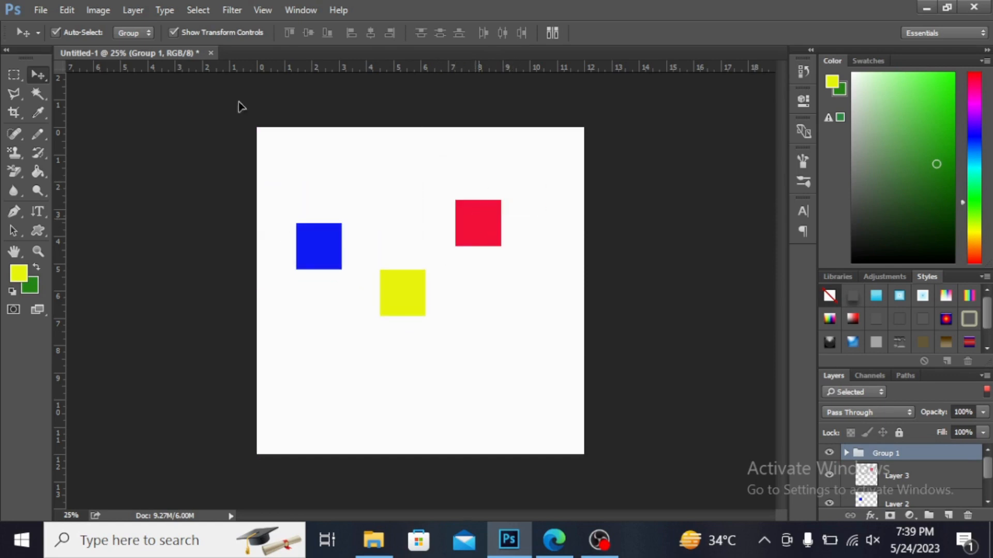
Step: Set Auto-Select to Layer and move only the red square up and to the right
{"action": "left_click", "coordinate": [133, 32]}
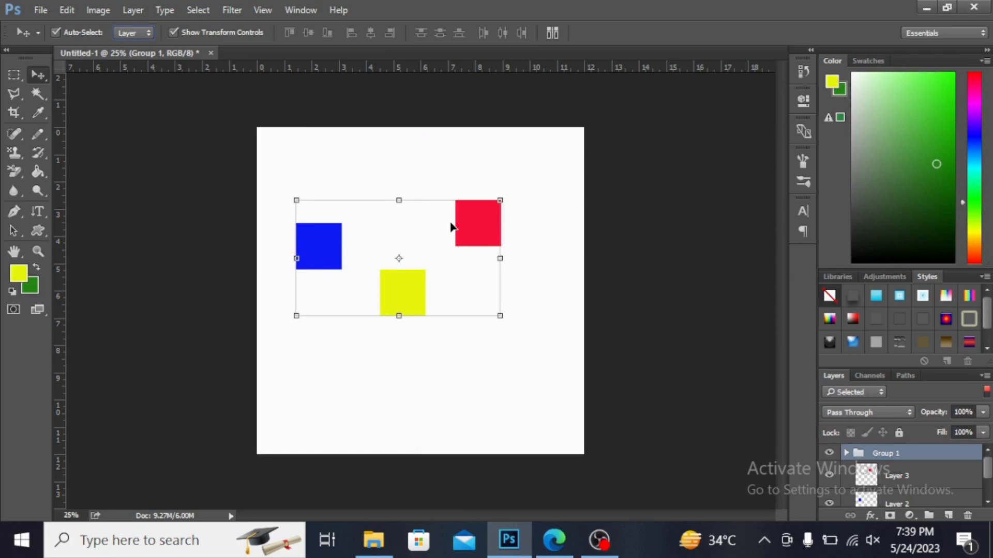
{"action": "left_click", "coordinate": [484, 231]}
{"action": "left_click_drag", "start_coordinate": [483, 233], "coordinate": [516, 217]}
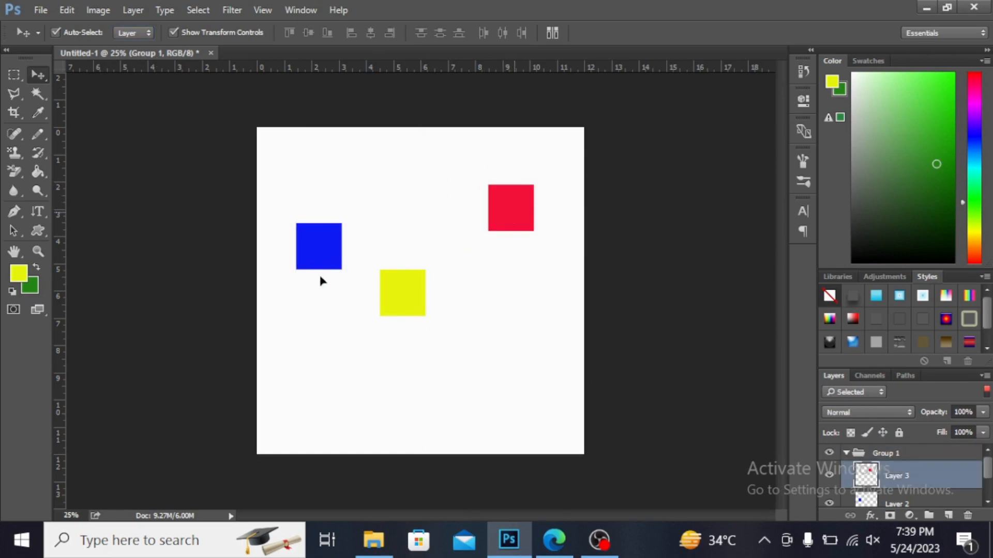
Step: Move the blue square up and right until it sits above the yellow square, with Auto-Select turned off for the final moves
{"action": "left_click", "coordinate": [323, 252]}
{"action": "left_click_drag", "start_coordinate": [336, 194], "coordinate": [335, 194]}
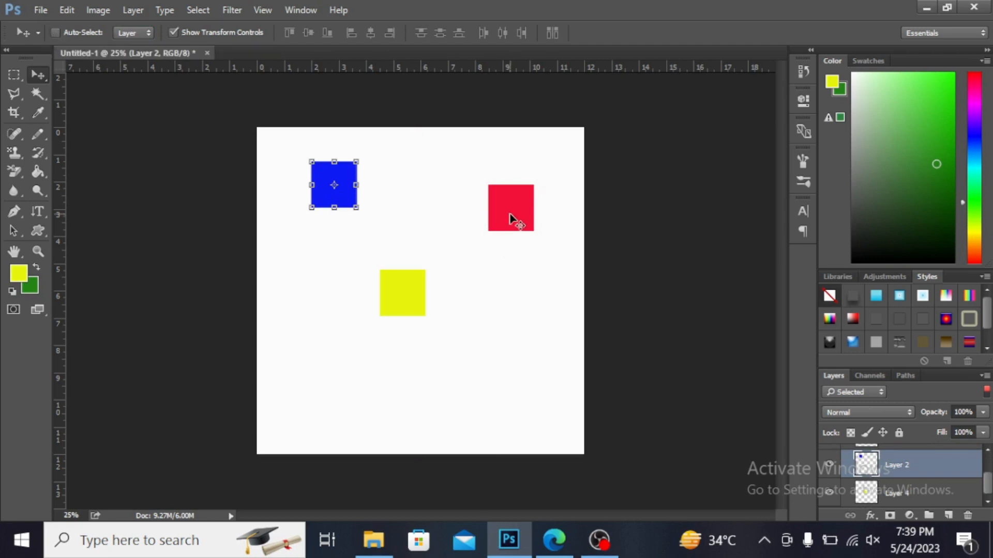
{"action": "mouse_move", "coordinate": [516, 217]}
{"action": "left_mouse_down"}
{"action": "mouse_move", "coordinate": [452, 239]}
{"action": "mouse_move", "coordinate": [514, 253]}
{"action": "mouse_move", "coordinate": [552, 237]}
{"action": "mouse_move", "coordinate": [516, 217]}
{"action": "left_mouse_up"}
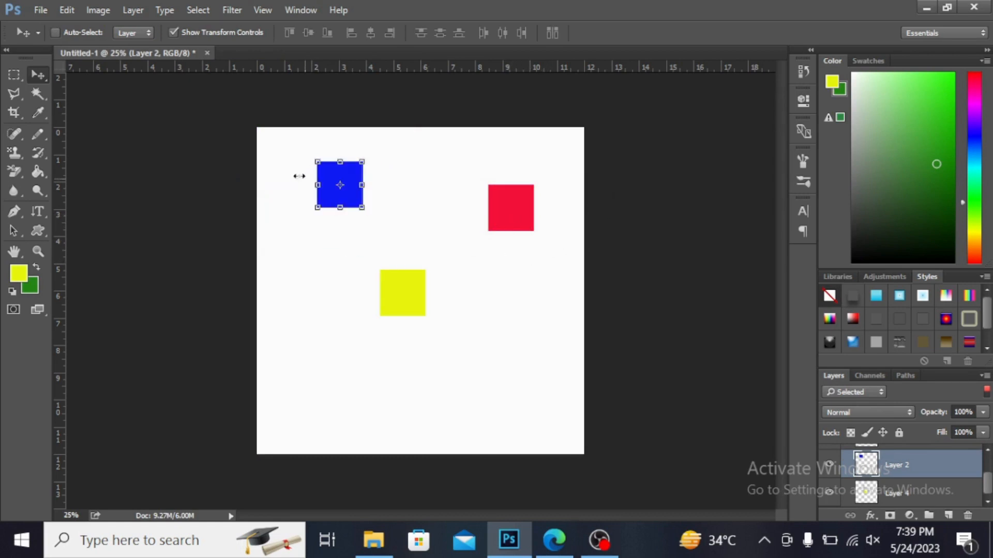
{"action": "left_click_drag", "start_coordinate": [335, 186], "coordinate": [394, 186]}
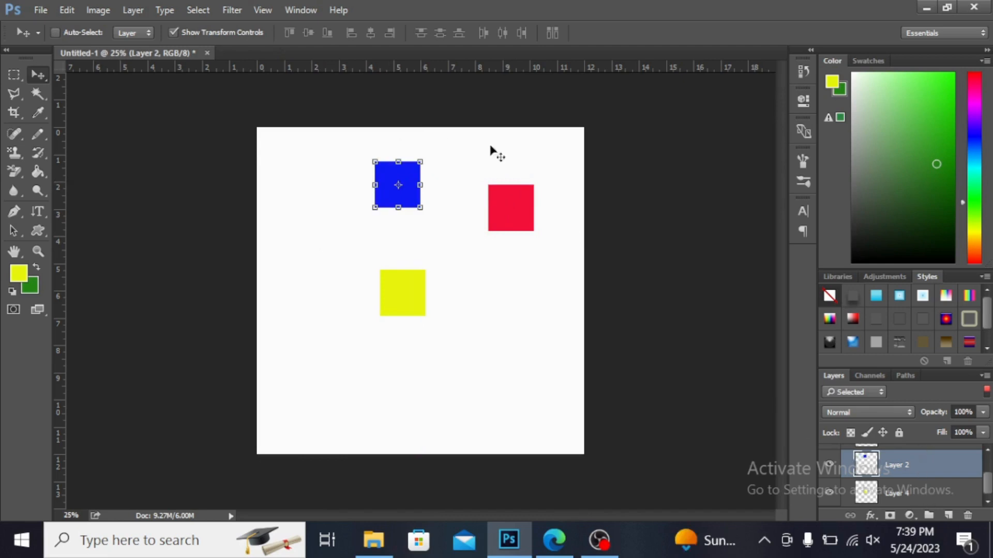
Step: Turn Auto-Select back on and move the red square up level with the blue square
{"action": "left_click", "coordinate": [56, 32]}
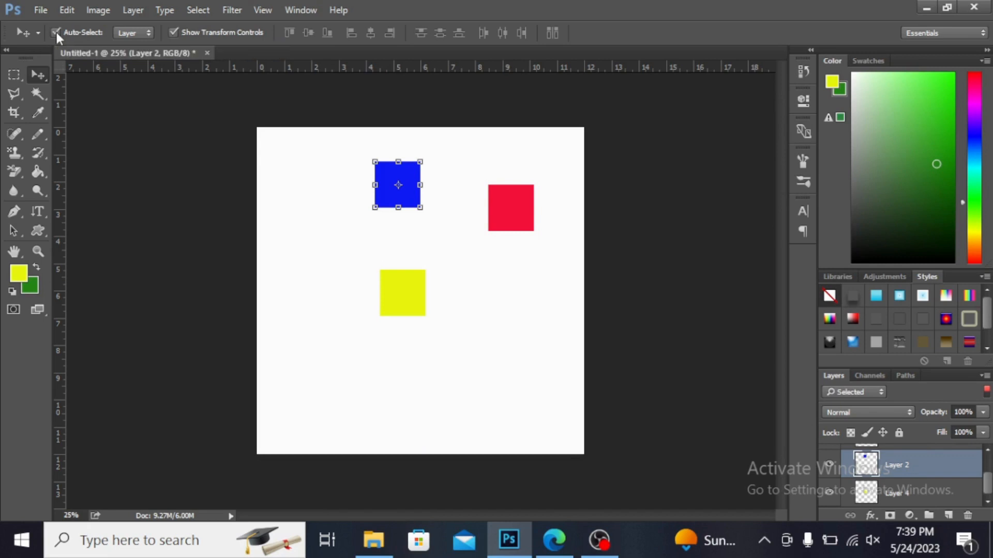
{"action": "left_click", "coordinate": [513, 216]}
{"action": "left_click_drag", "start_coordinate": [513, 215], "coordinate": [515, 190]}
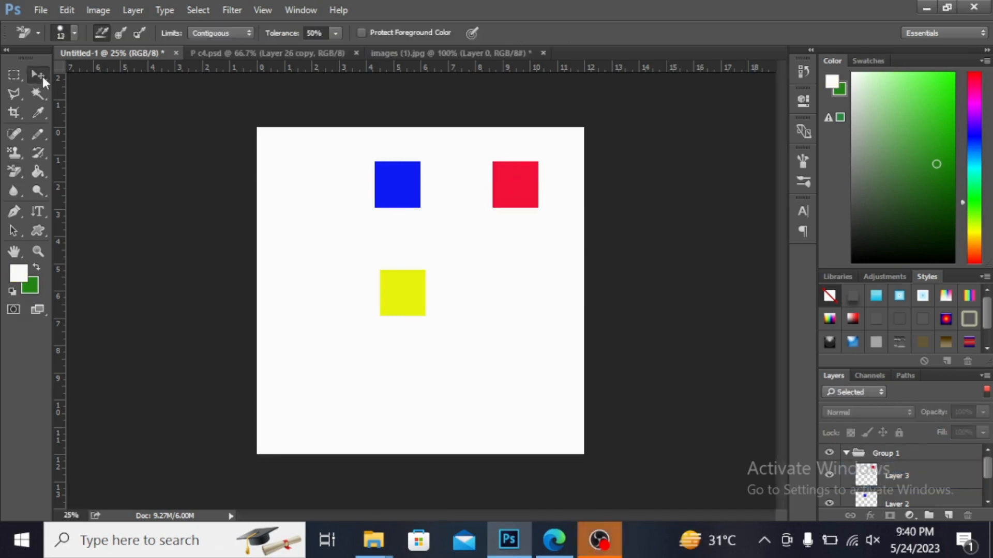
Step: Scale the blue square proportionally to about 168% with Free Transform, apply it and deselect the layer
{"action": "left_click", "coordinate": [42, 77]}
{"action": "left_click", "coordinate": [408, 181]}
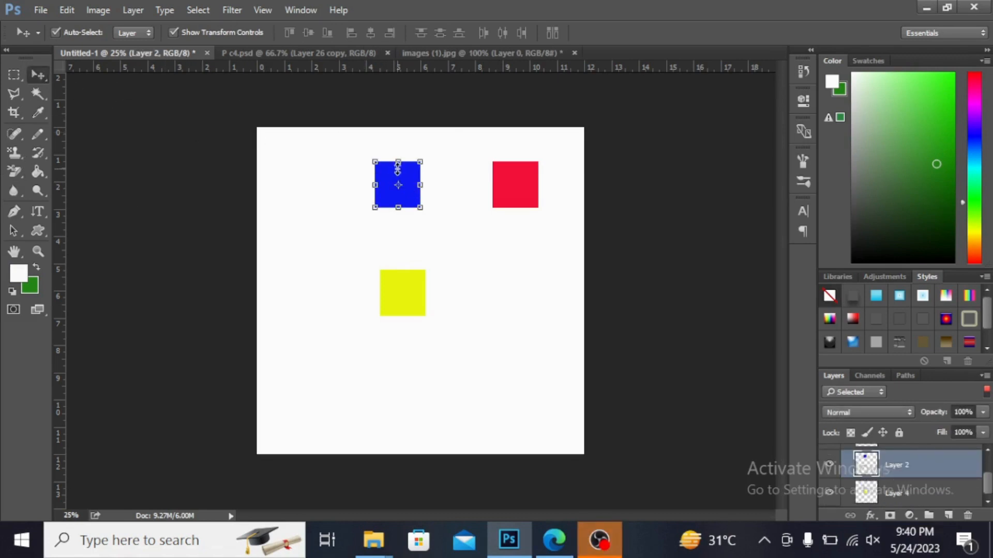
{"action": "key", "text": "ctrl+t"}
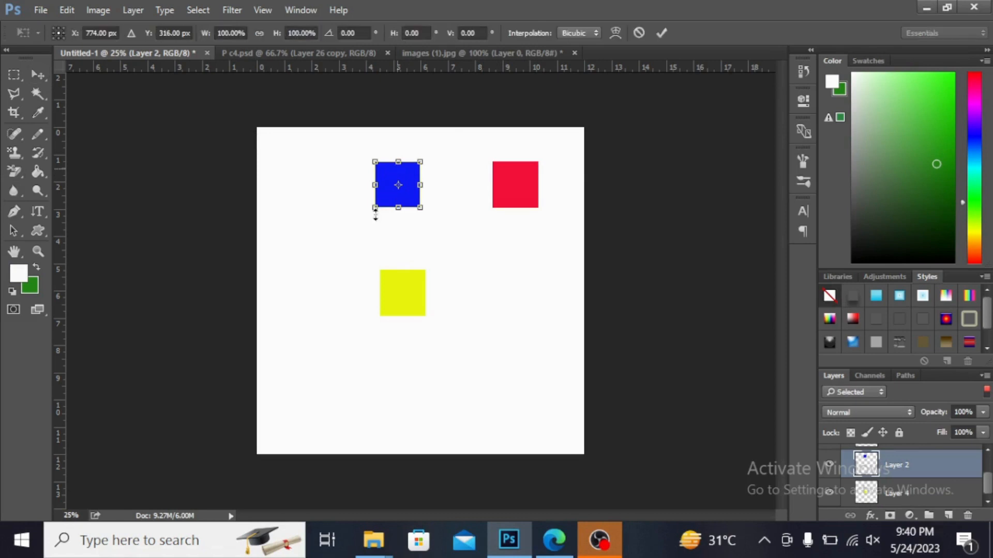
{"action": "left_click_drag", "start_coordinate": [376, 204], "coordinate": [338, 238]}
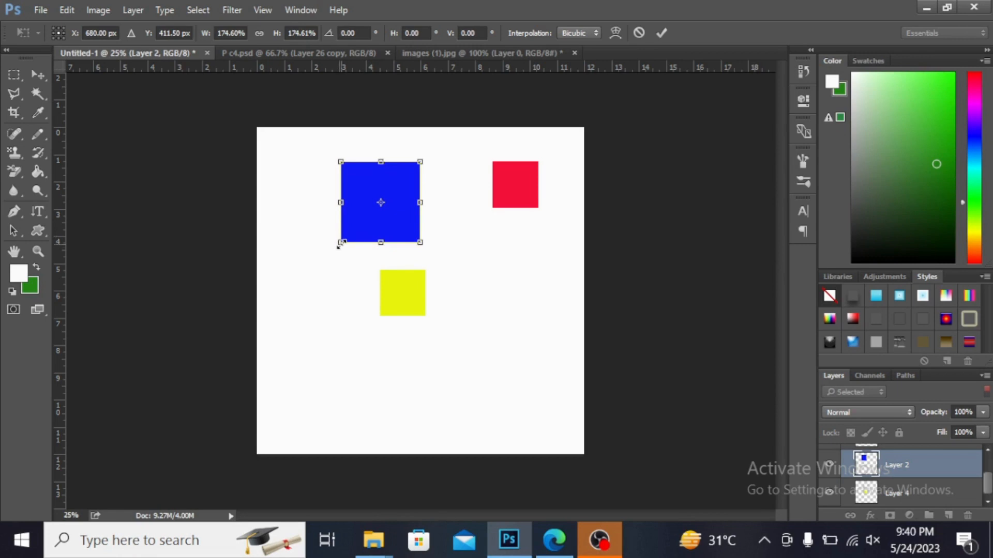
{"action": "mouse_move", "coordinate": [336, 243]}
{"action": "left_mouse_down"}
{"action": "mouse_move", "coordinate": [352, 228]}
{"action": "mouse_move", "coordinate": [337, 243]}
{"action": "left_mouse_up"}
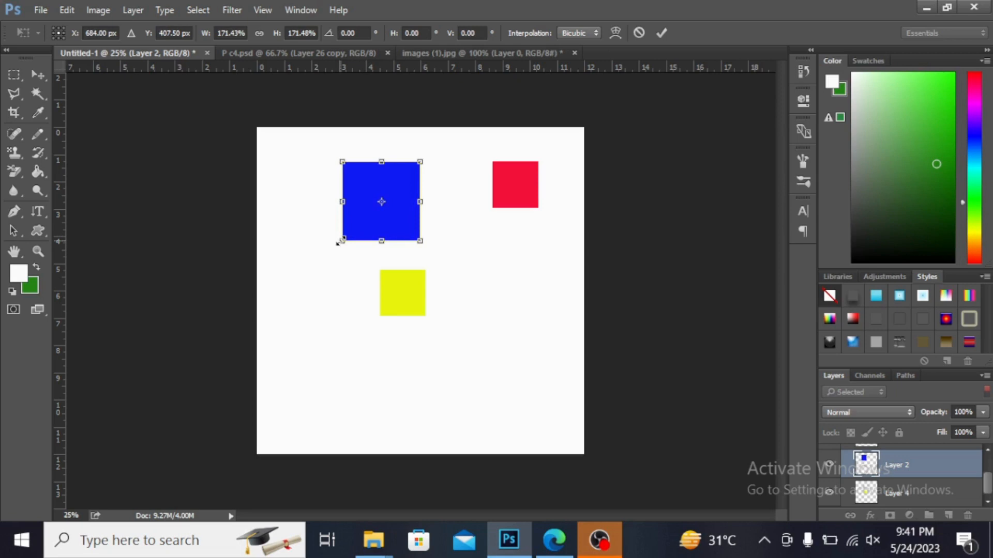
{"action": "mouse_move", "coordinate": [337, 241]}
{"action": "left_mouse_down"}
{"action": "mouse_move", "coordinate": [348, 226]}
{"action": "mouse_move", "coordinate": [338, 245]}
{"action": "left_mouse_up"}
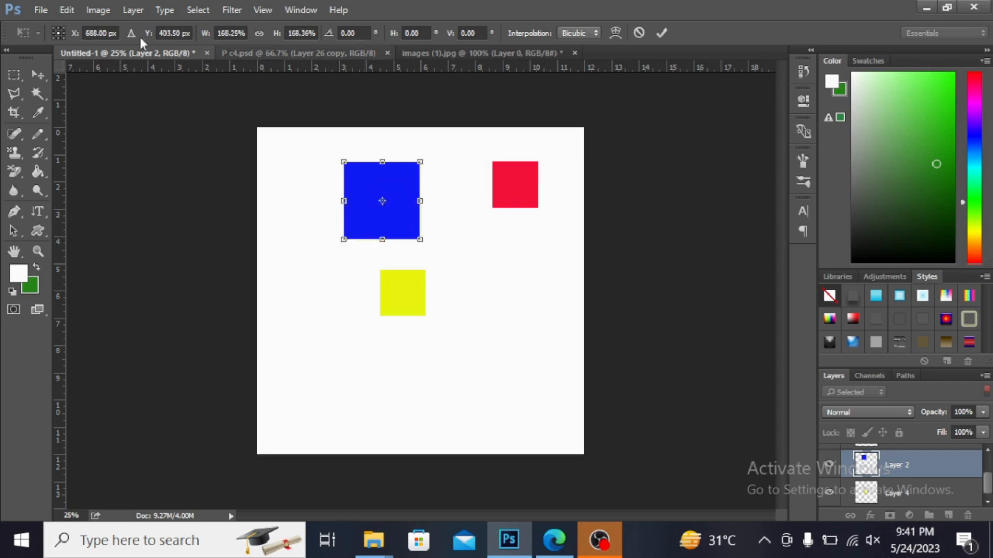
{"action": "left_click", "coordinate": [33, 75]}
{"action": "key", "text": "Return"}
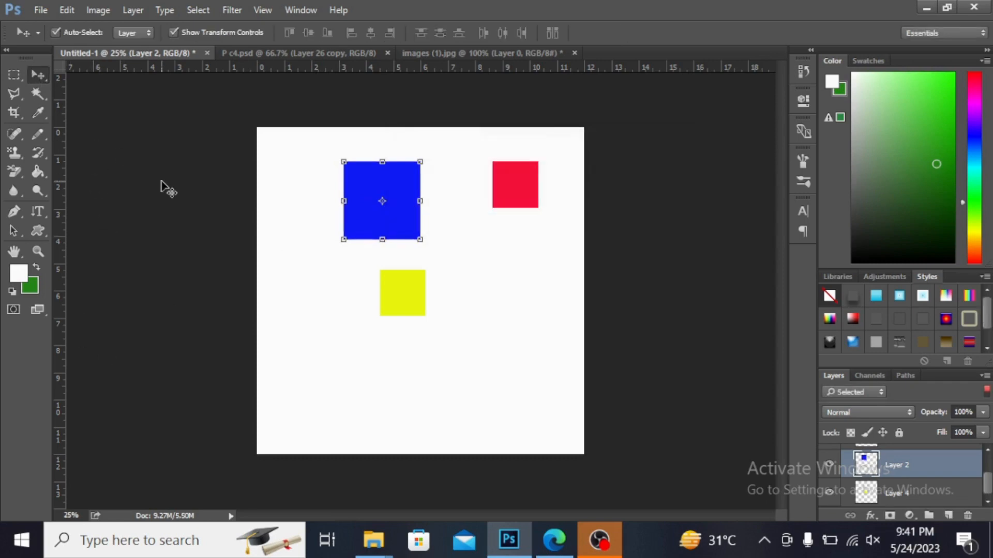
{"action": "left_click", "coordinate": [129, 144]}
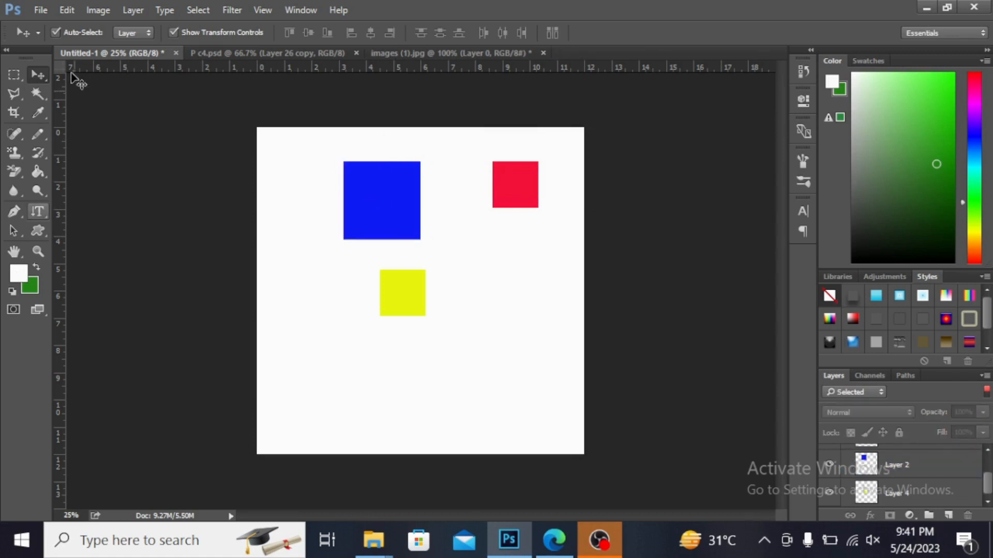